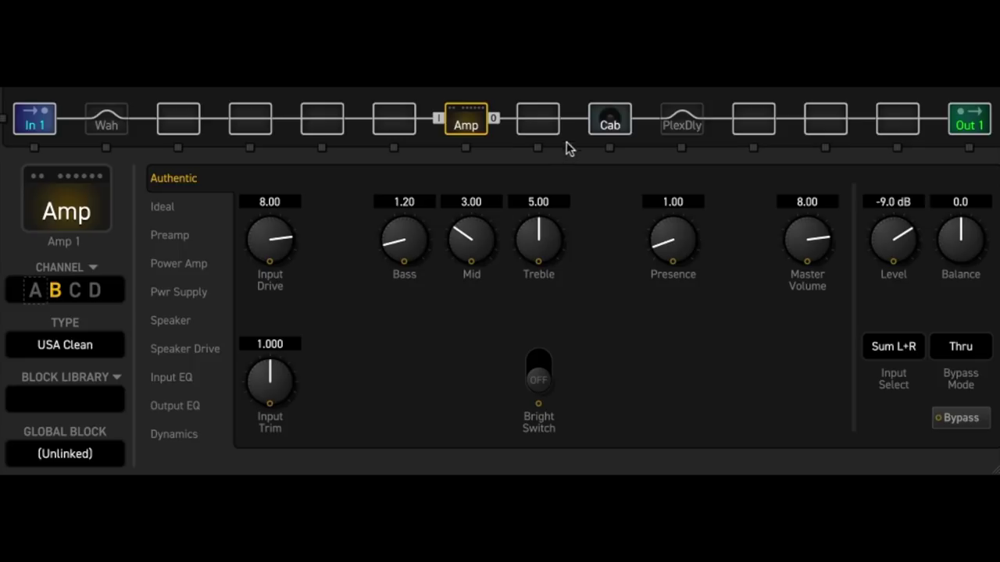
- Look over the Cab and Amp block settings, then bring up the Plex Delay block's settings
click(606, 119)
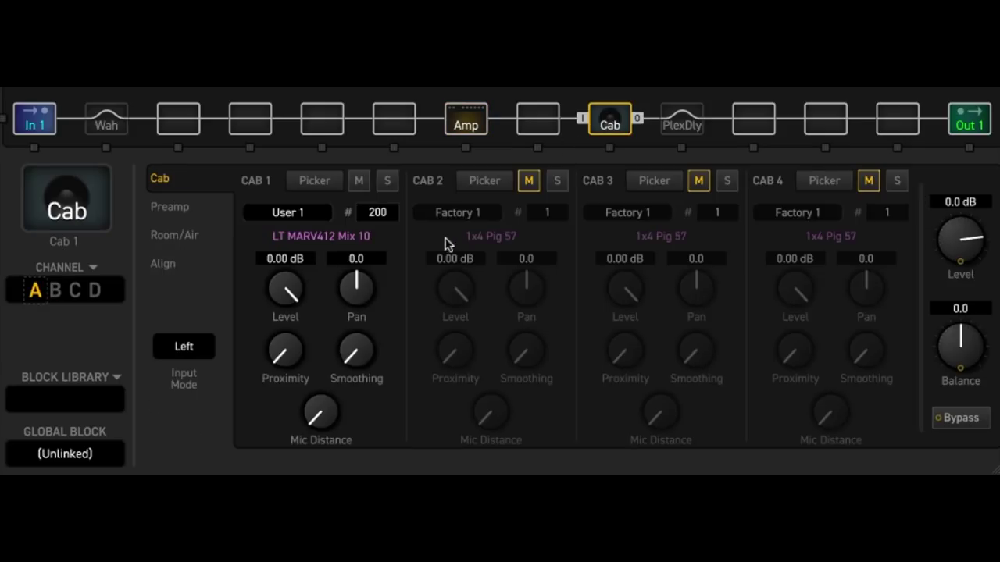
click(468, 123)
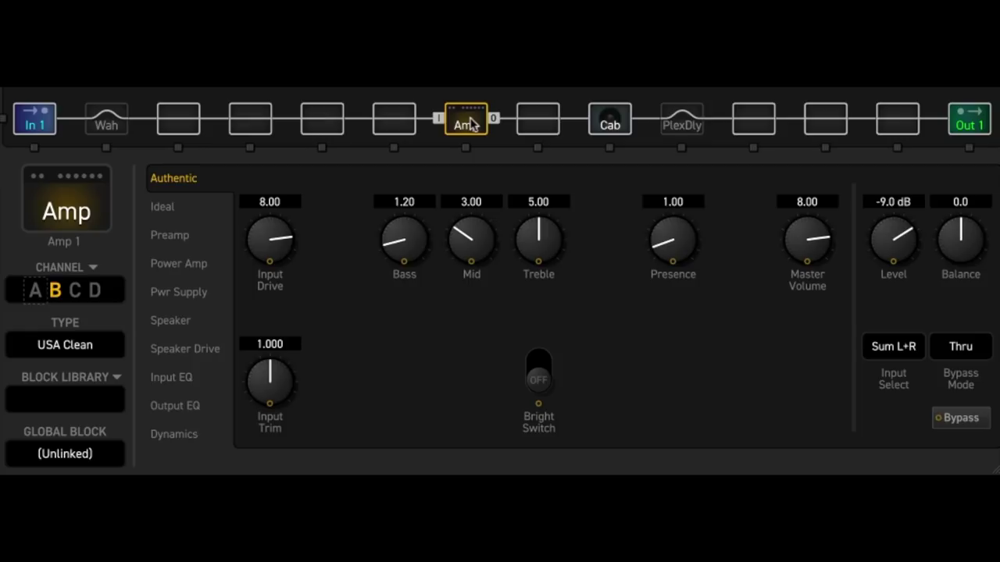
click(680, 125)
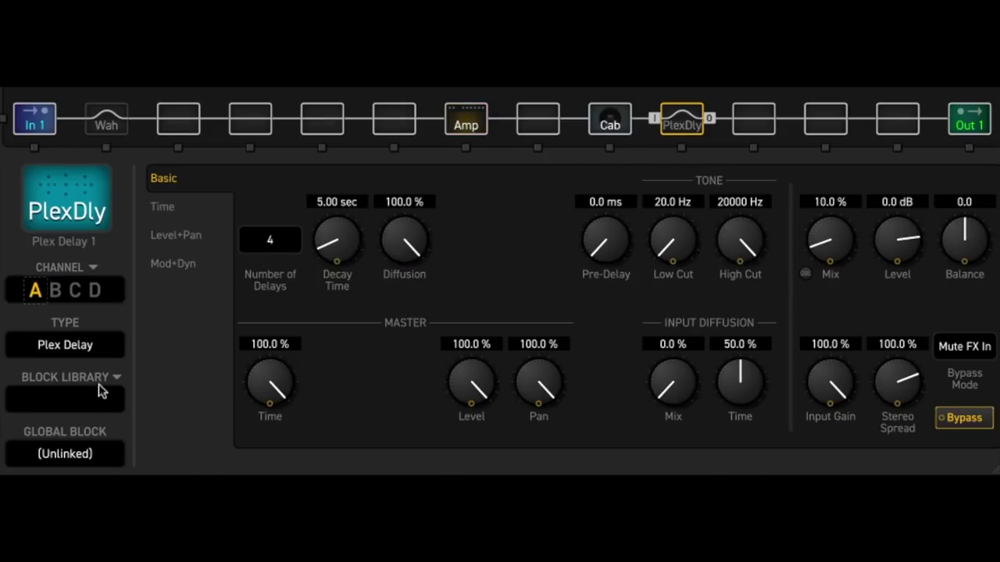
- Change the block type to Plex Verb and raise its mix to 38%
click(92, 343)
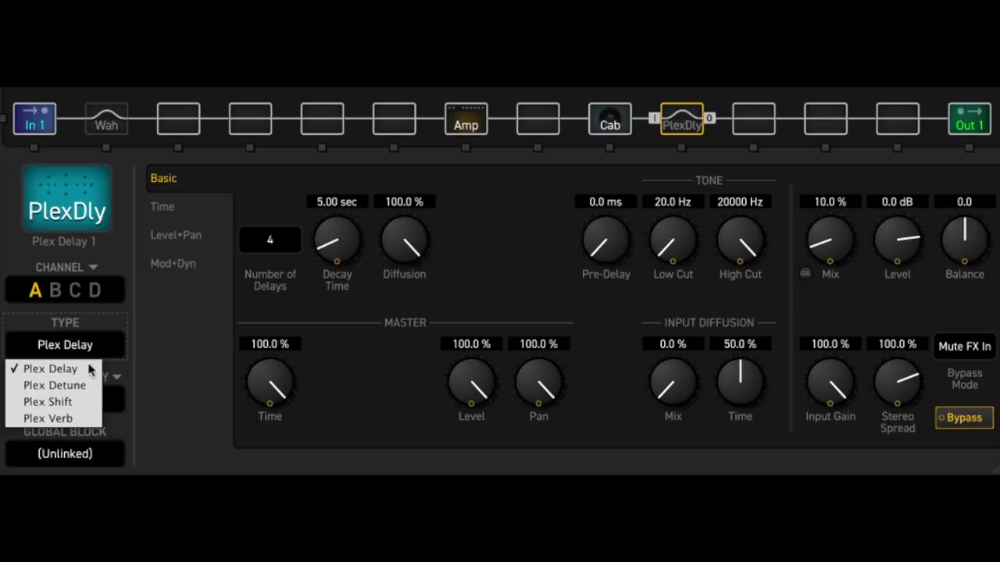
click(86, 415)
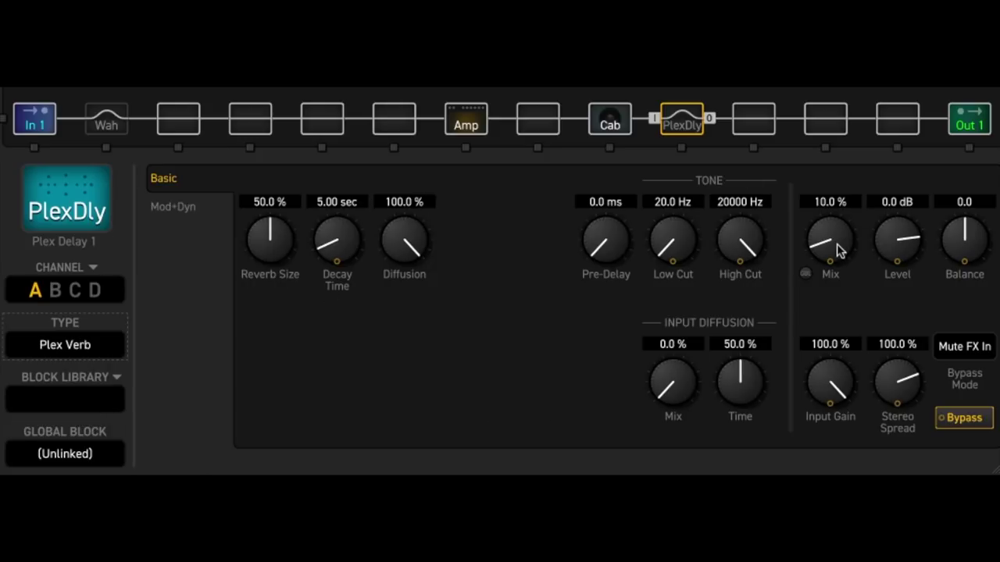
drag(837, 243, 656, 126)
click(680, 121)
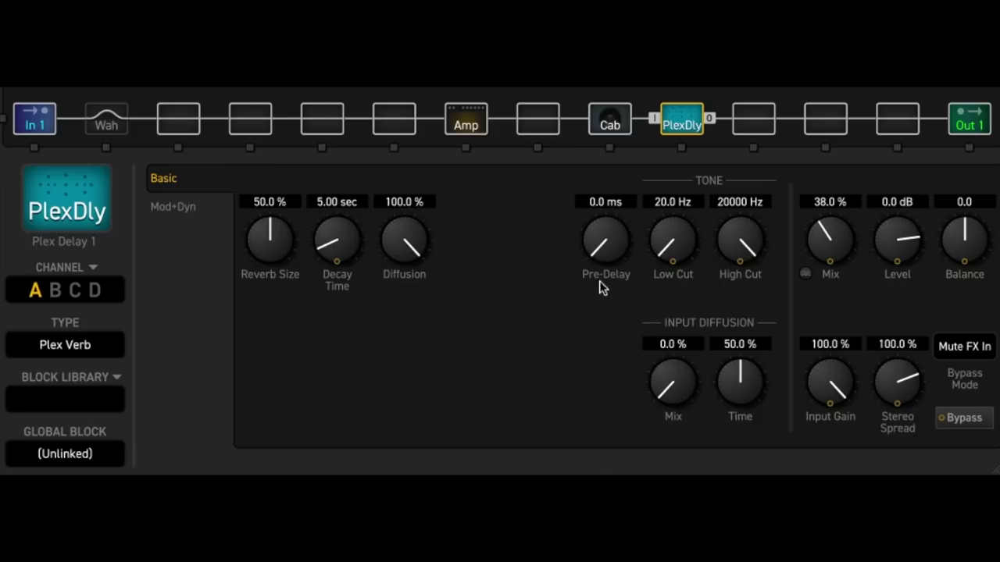
double_click(603, 201)
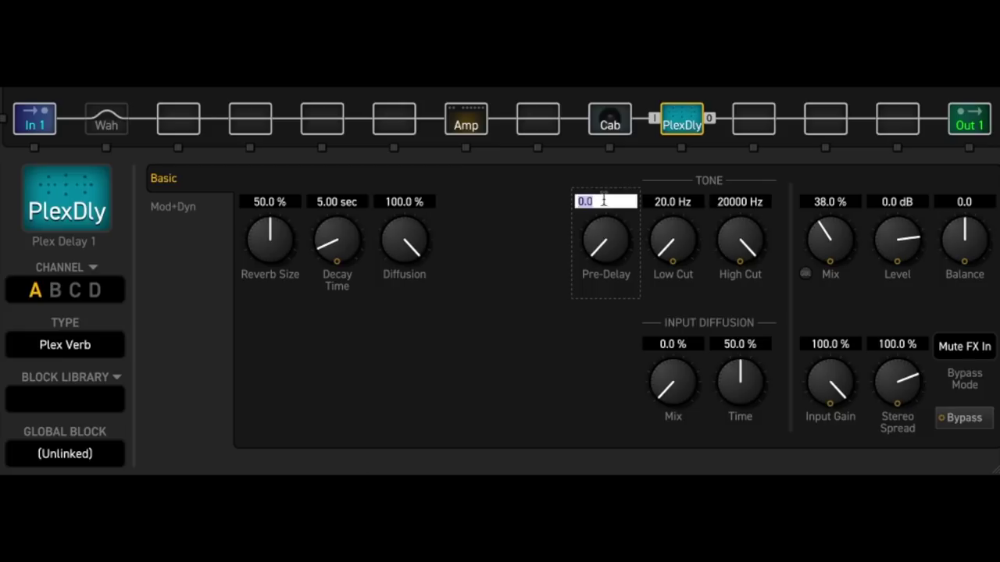
text(60)
key(Return)
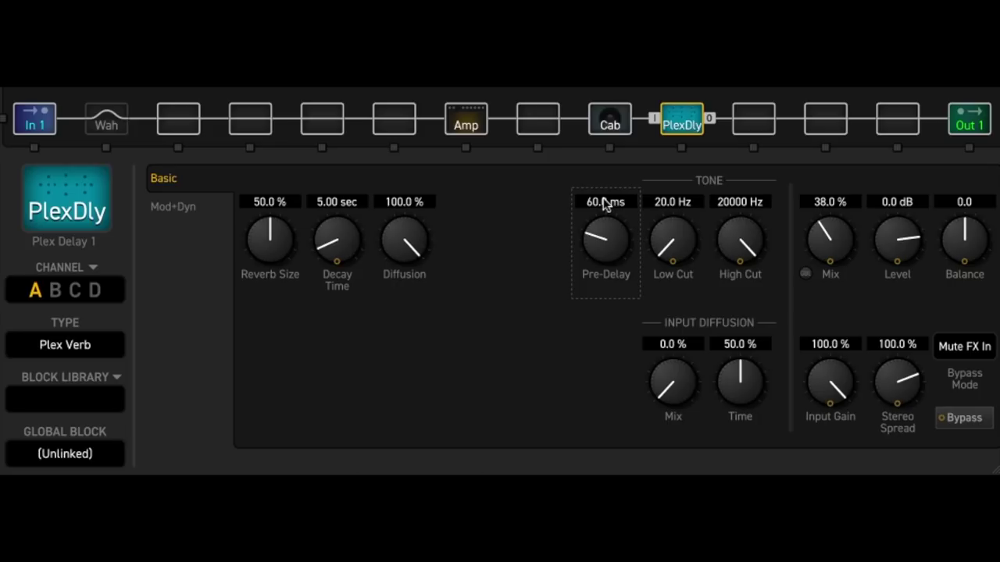
double_click(604, 203)
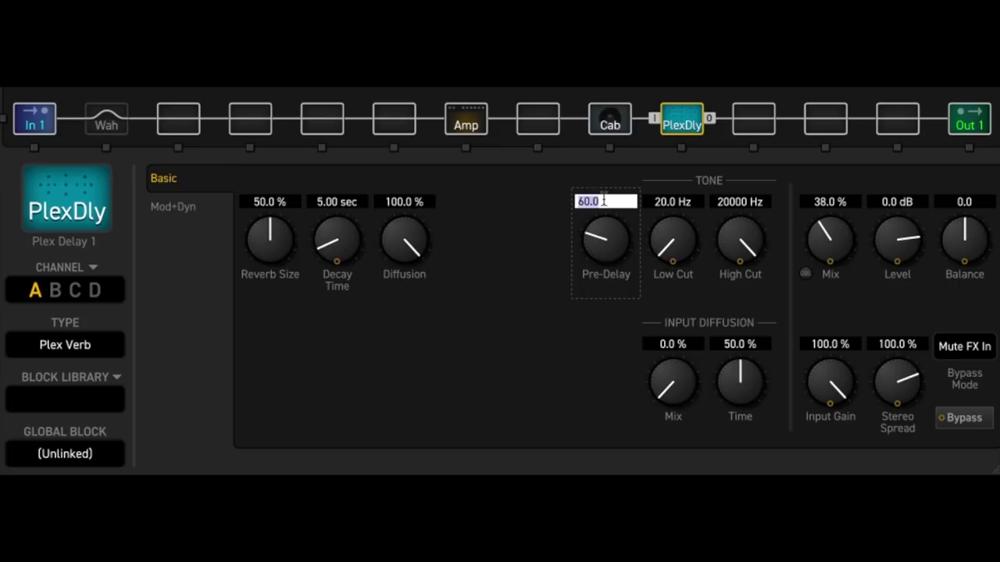
text(80)
key(Return)
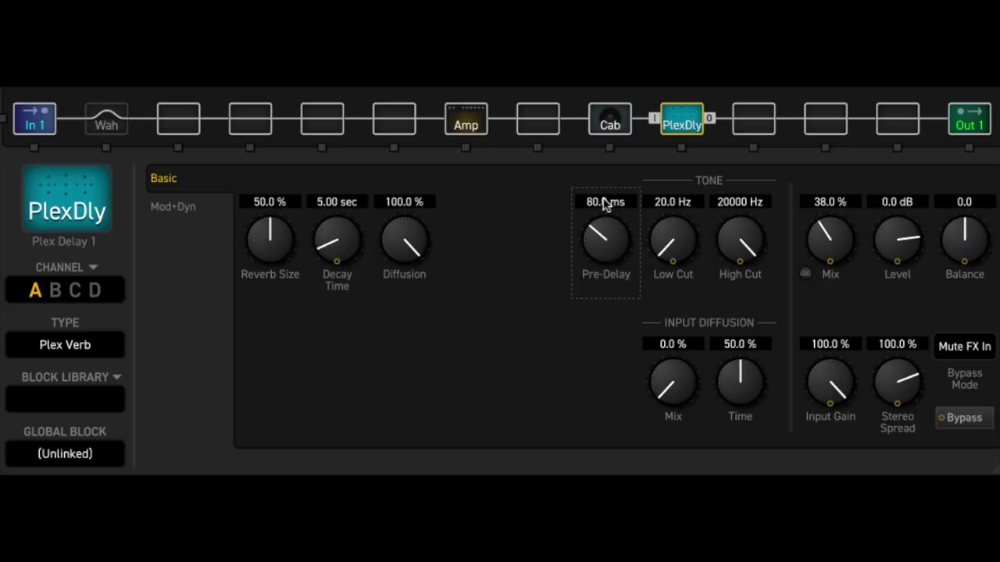
double_click(604, 203)
text(0)
key(Return)
- Enter 70 ms as the Plex Verb pre-delay, fixing a mistyped minus sign
double_click(603, 203)
text(7-)
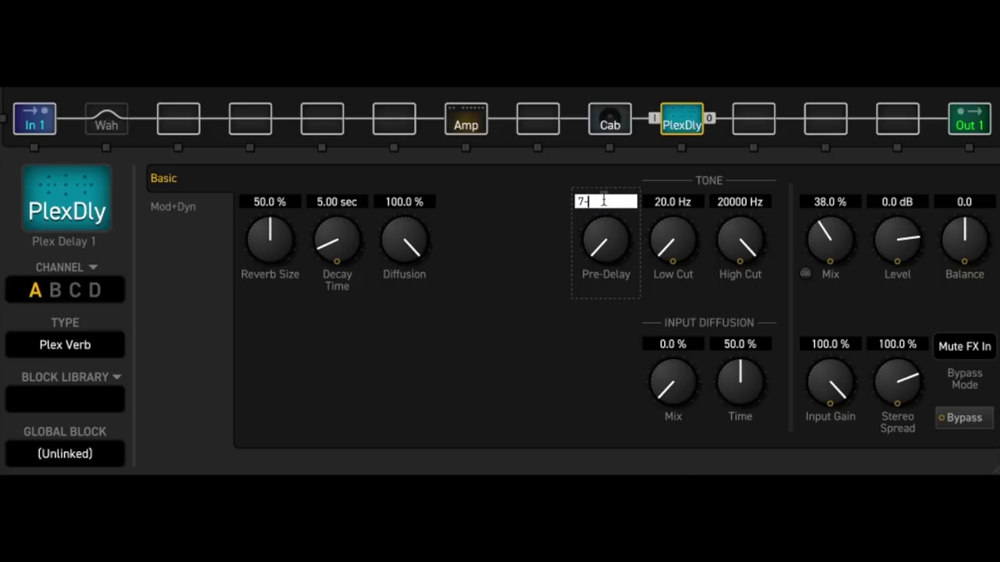
key(BackSpace)
text(0)
key(Return)
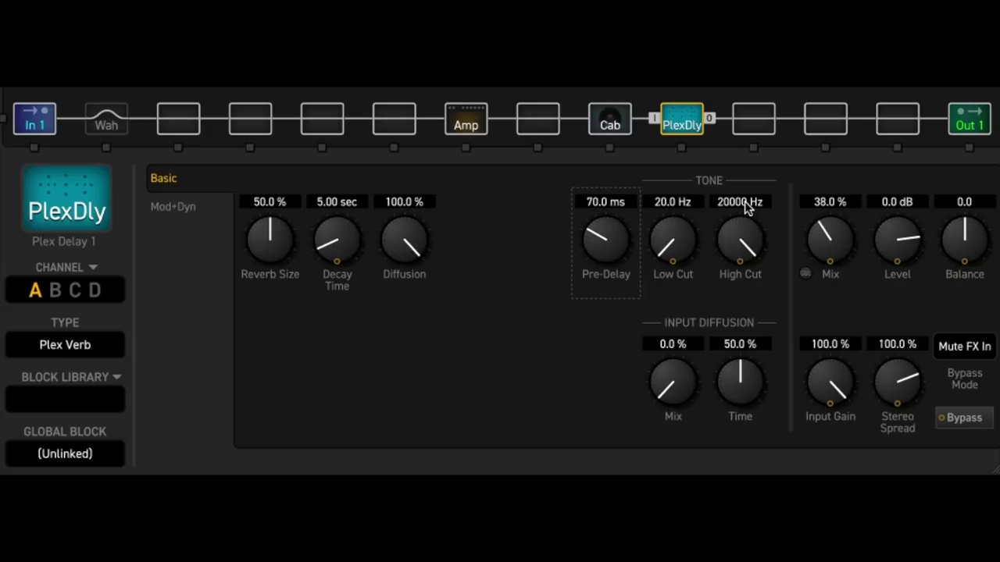
- Set the reverb's High Cut to 4000 Hz and Low Cut to 150 Hz
double_click(745, 203)
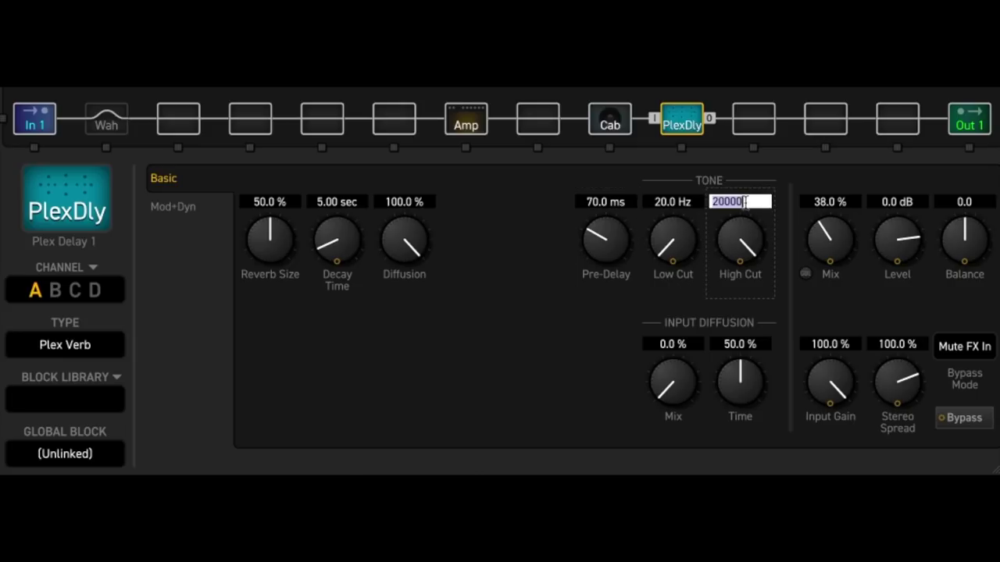
text(4000)
key(Return)
double_click(669, 203)
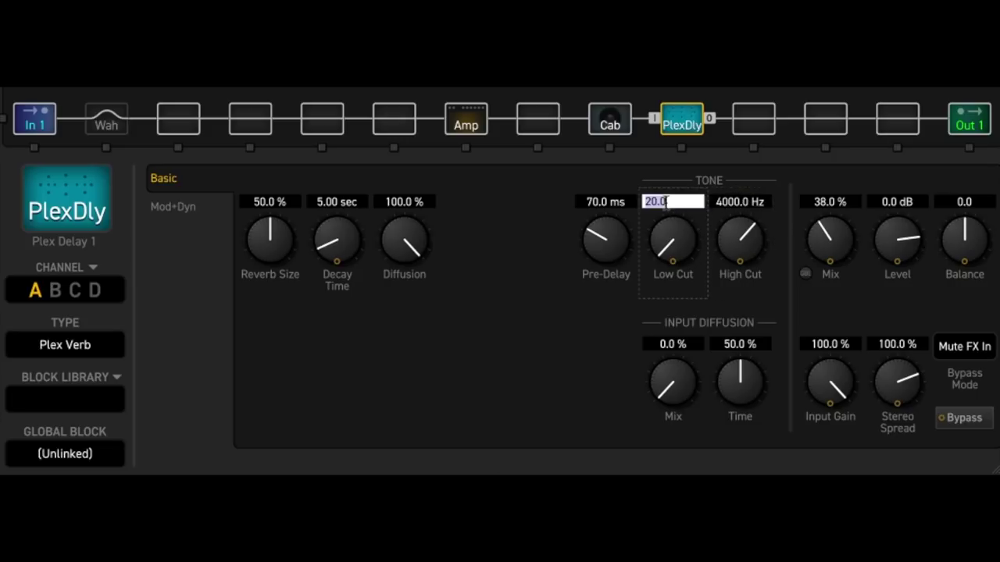
text(150)
key(Return)
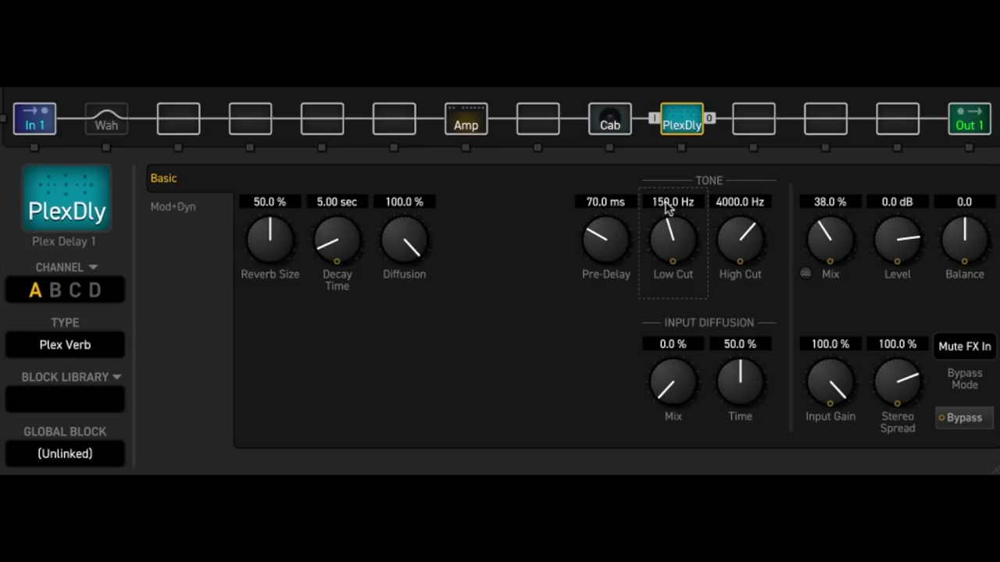
- Raise the reverb mix value to 50%
click(836, 203)
text(50)
key(Return)
- Enter 100% Input Diffusion Mix, then drag it down and back up to 61.1%
double_click(678, 345)
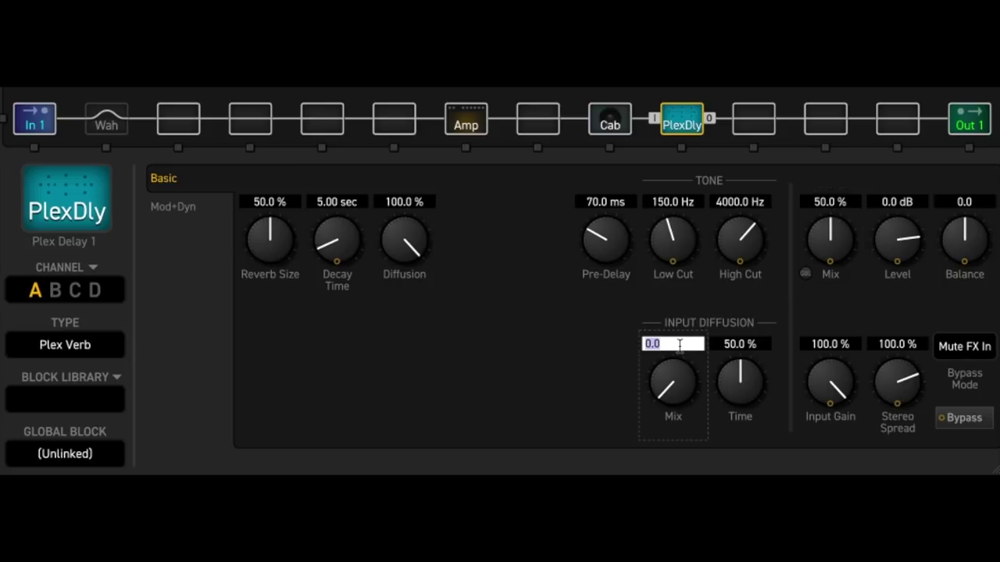
text(100)
key(Return)
drag(668, 414, 668, 452)
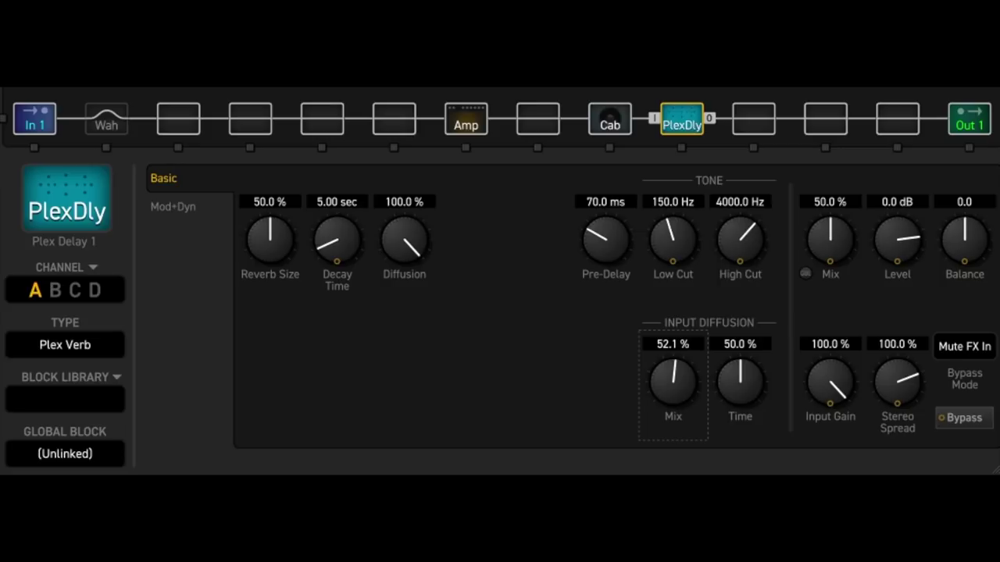
scroll(675, 410, down, 8)
drag(672, 402, 702, 301)
- On the Mod+Dyn page, set the modulation rate to 1.5 Hz
click(192, 215)
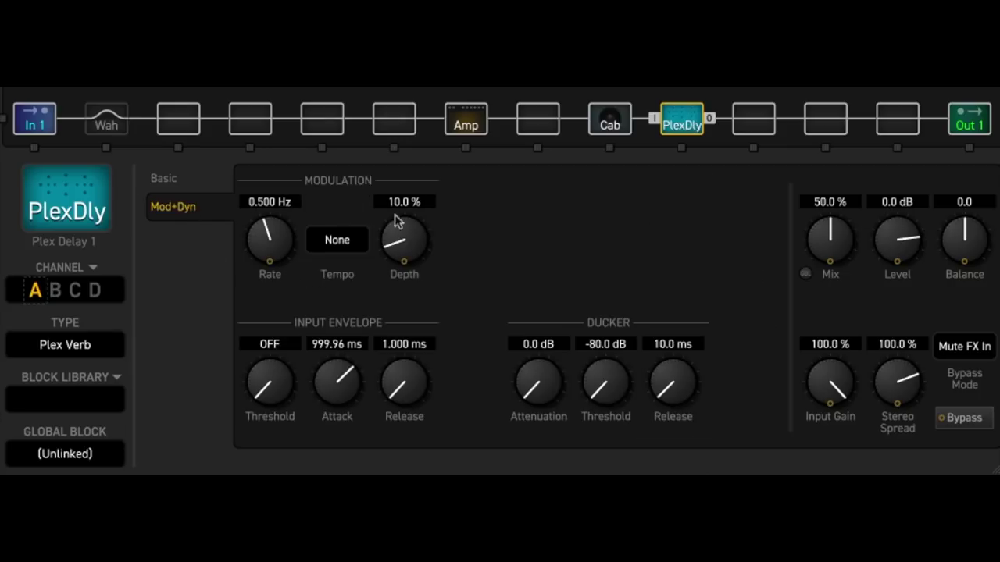
click(268, 201)
text(1.)
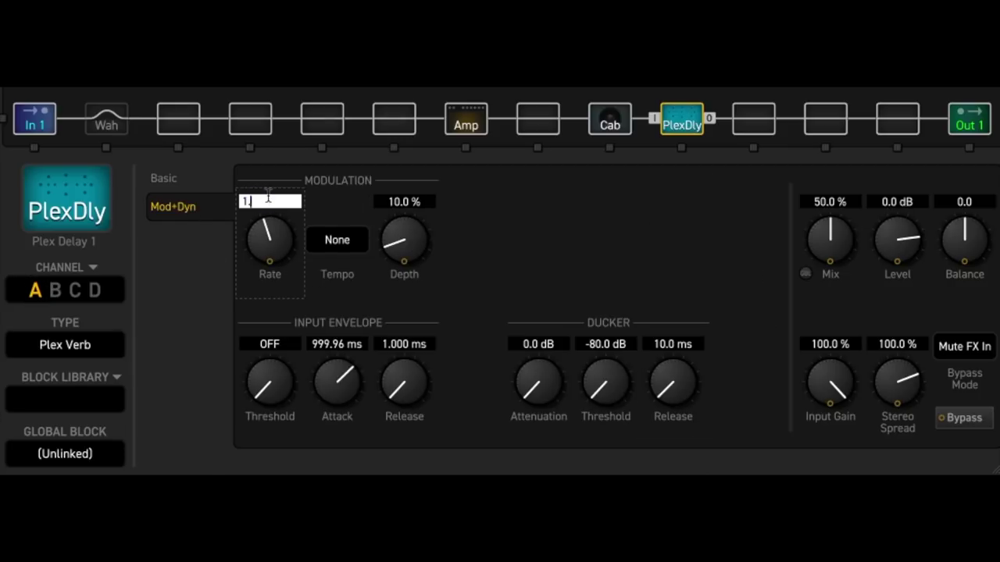
text(5)
key(Return)
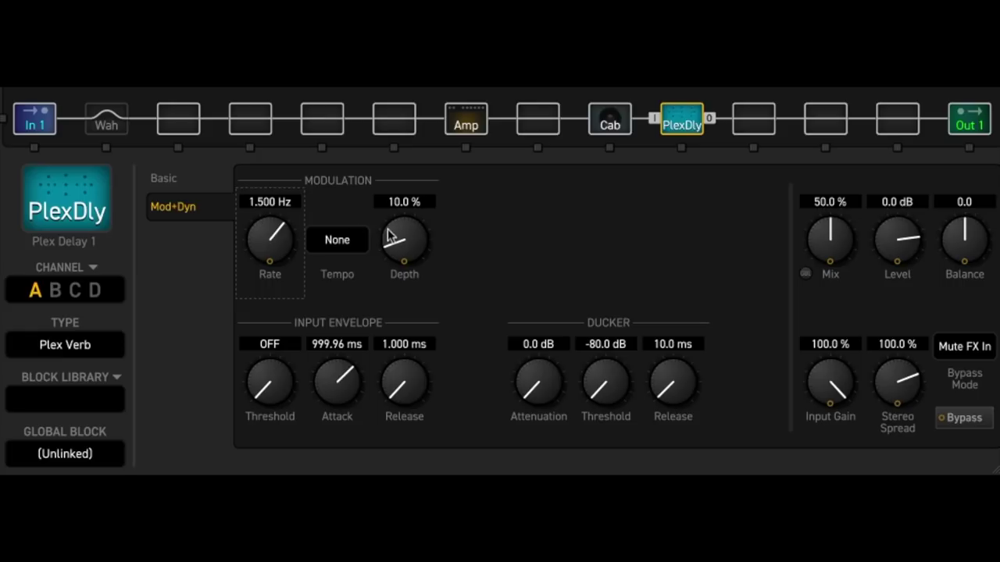
- Try modulation depths of 0% and 100%, then settle depth at 50.9%
click(394, 201)
text(0)
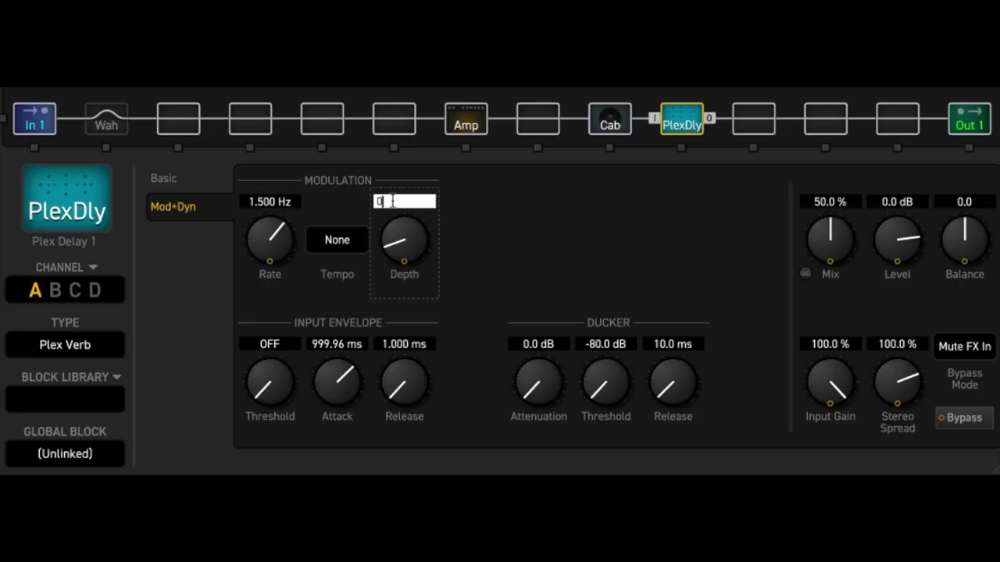
key(Return)
click(393, 201)
text(100)
key(Return)
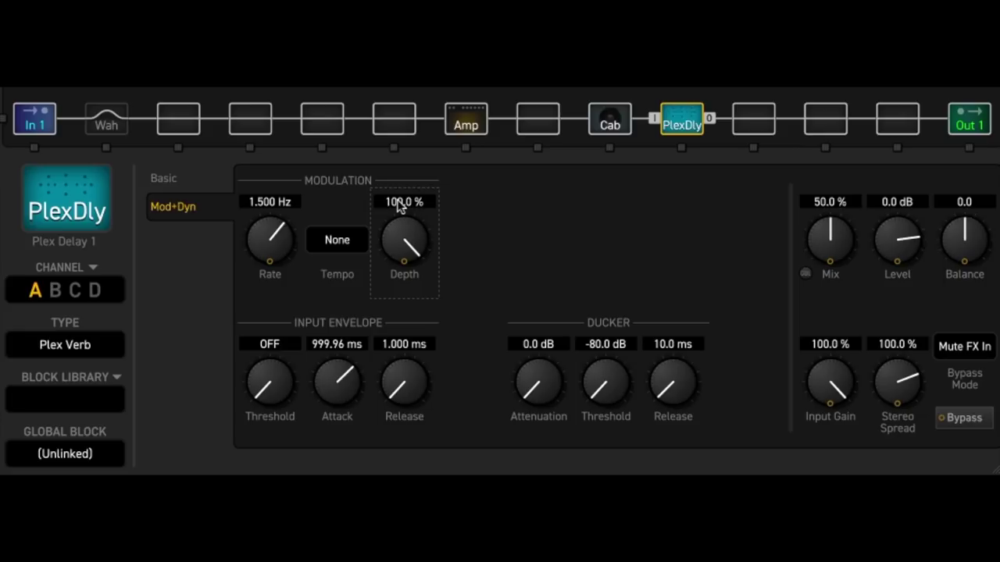
drag(404, 216, 393, 447)
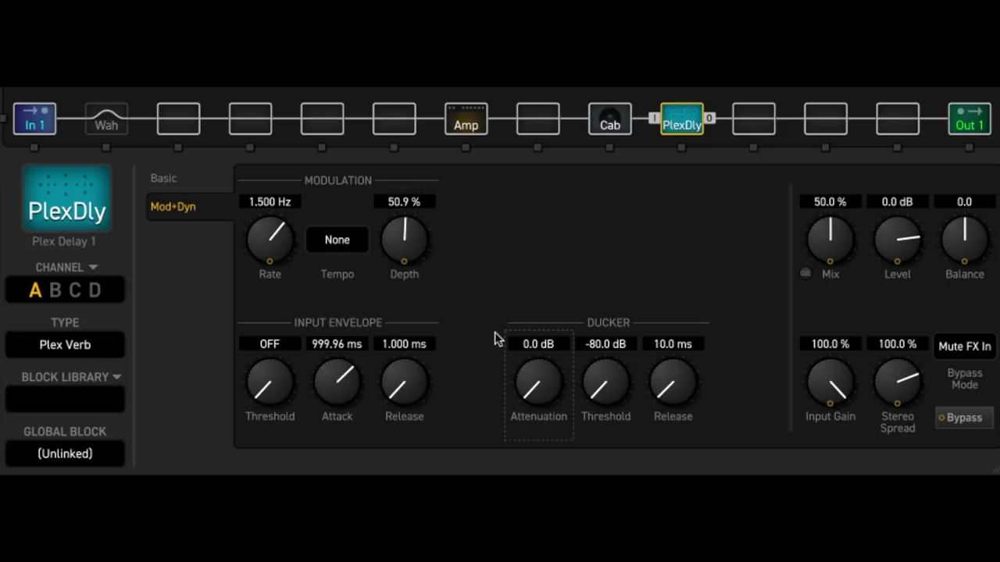
- Drag the modulation Depth knob down, fine-tuning it to 20.5%
drag(405, 242, 396, 323)
drag(402, 247, 401, 265)
- Turn the input envelope threshold on at -57.8 dB and push attack to 10000 ms
drag(273, 398, 289, 308)
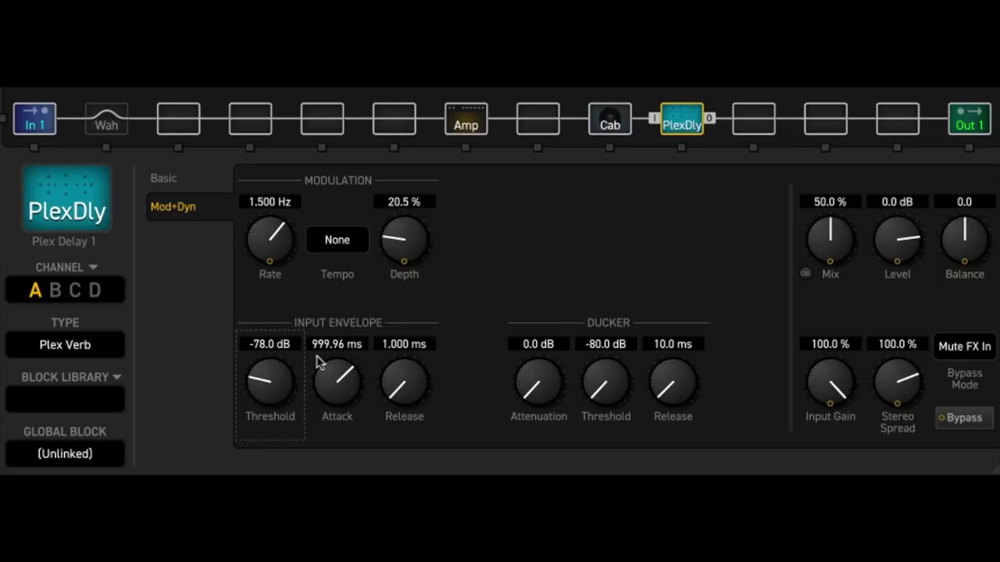
drag(270, 381, 359, 89)
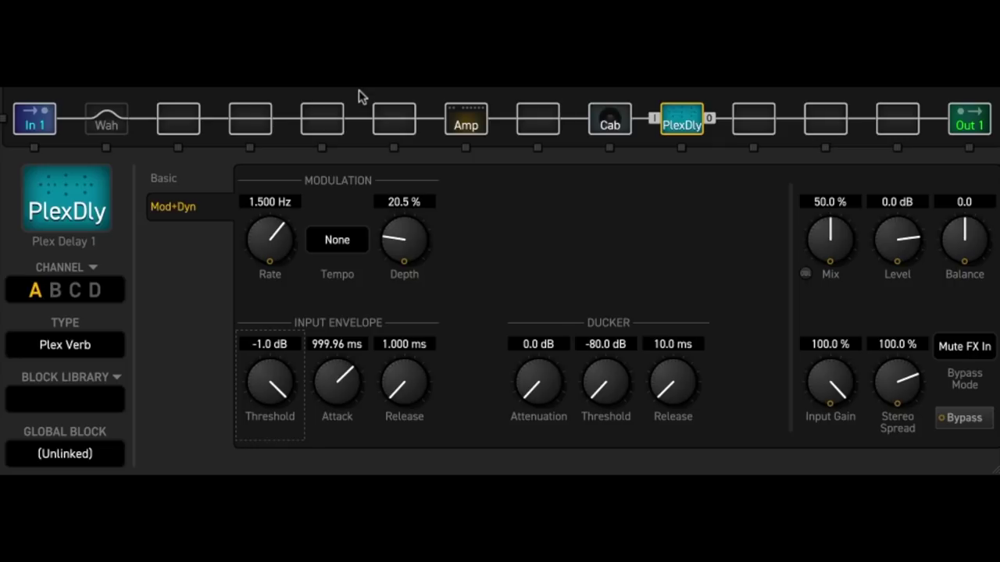
drag(288, 390, 260, 467)
drag(262, 378, 247, 476)
drag(341, 375, 340, 438)
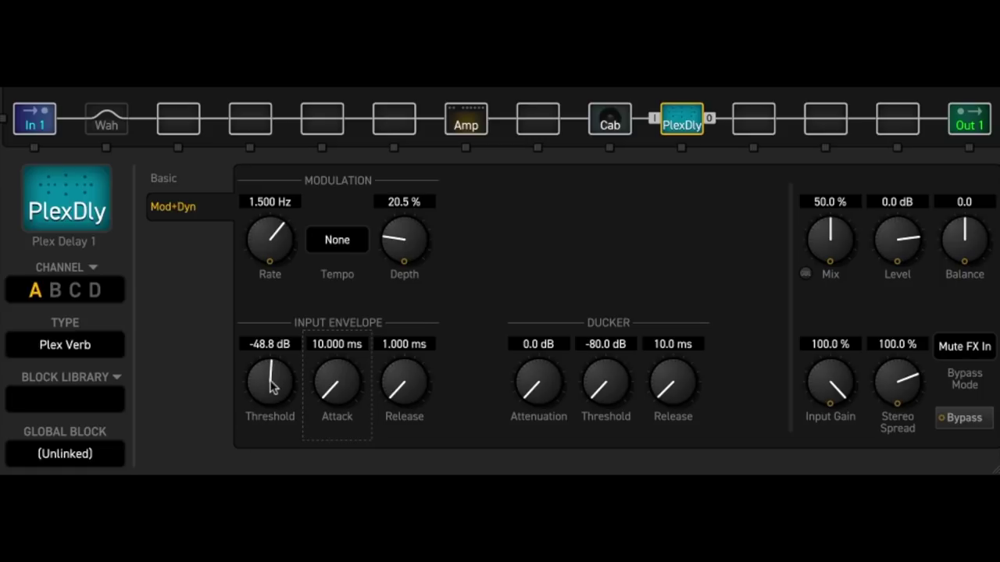
drag(270, 380, 415, 191)
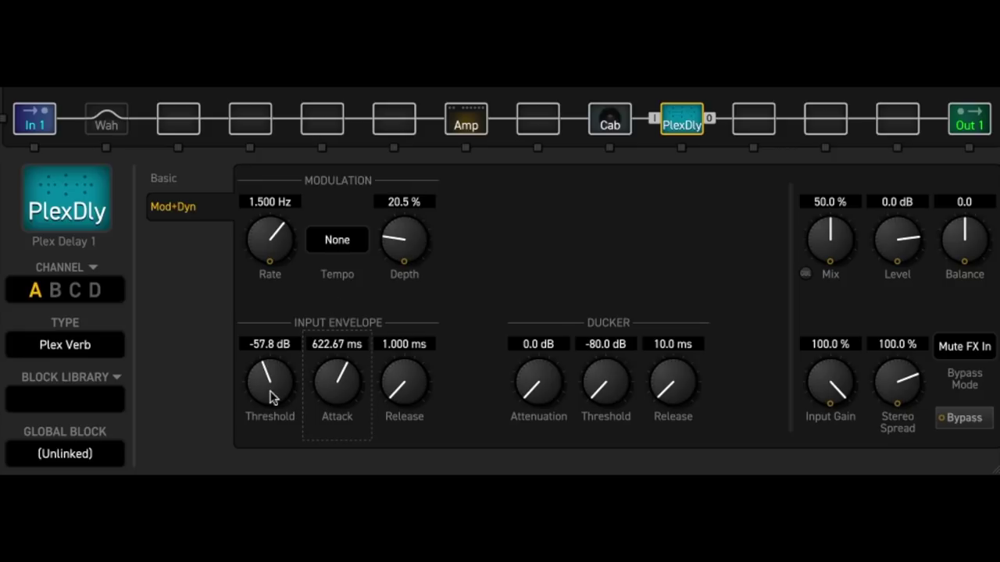
drag(332, 388, 422, 96)
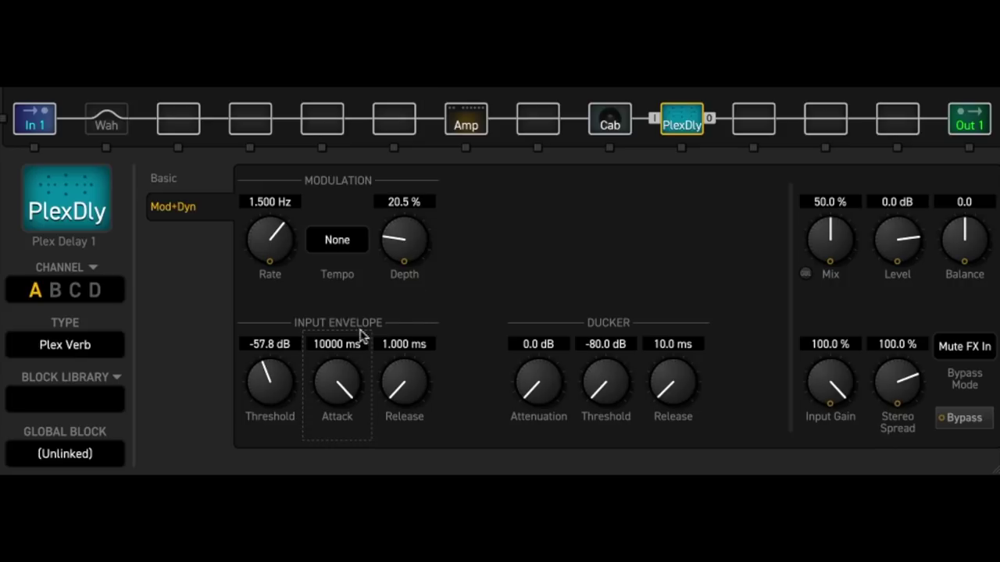
- Drop the envelope attack to 290.77 ms and turn the threshold back to OFF
drag(334, 369, 435, 378)
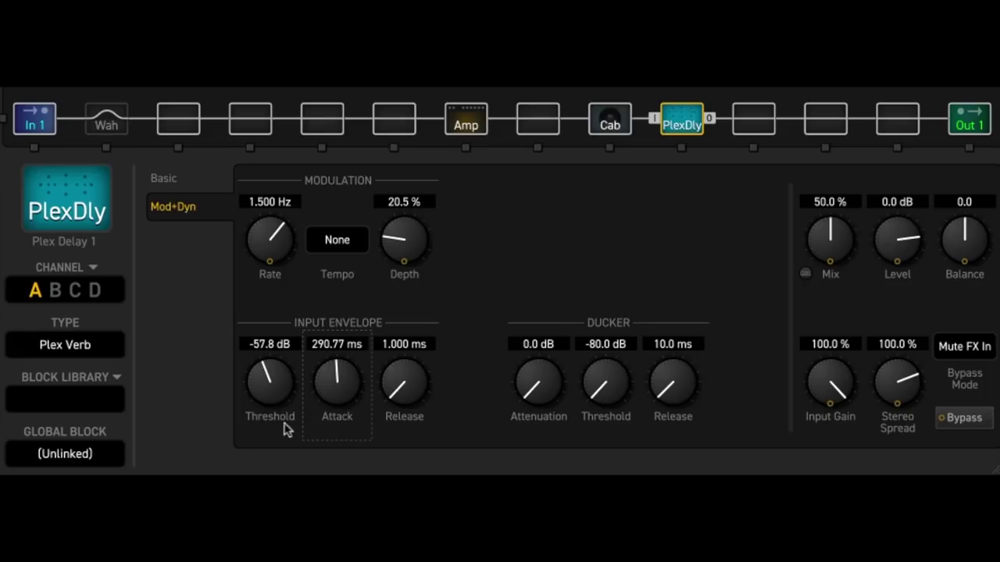
drag(273, 377, 273, 437)
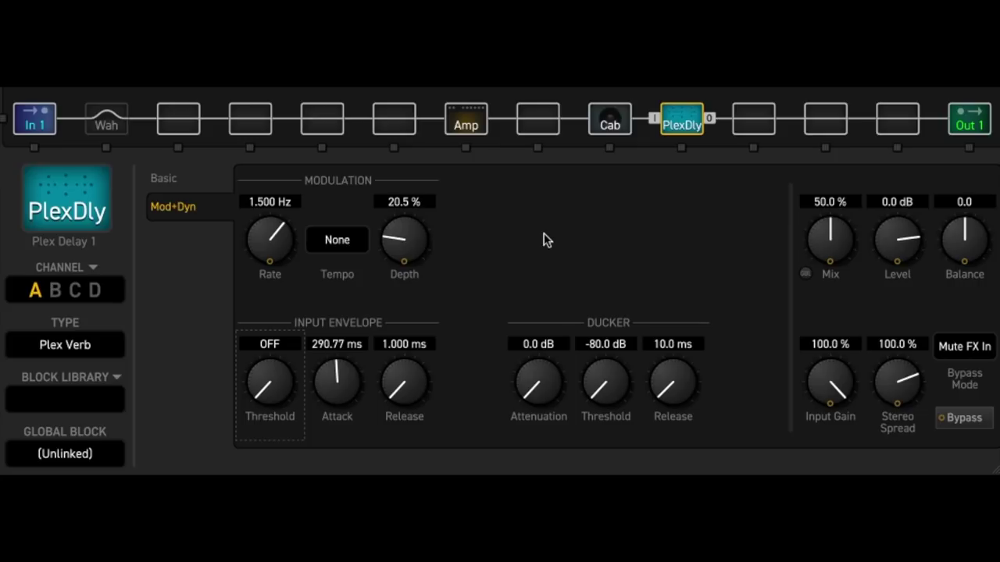
- Go back to the Basic page showing Pre-Delay 70 ms, Decay 5.00 sec and Mix 50%
click(170, 185)
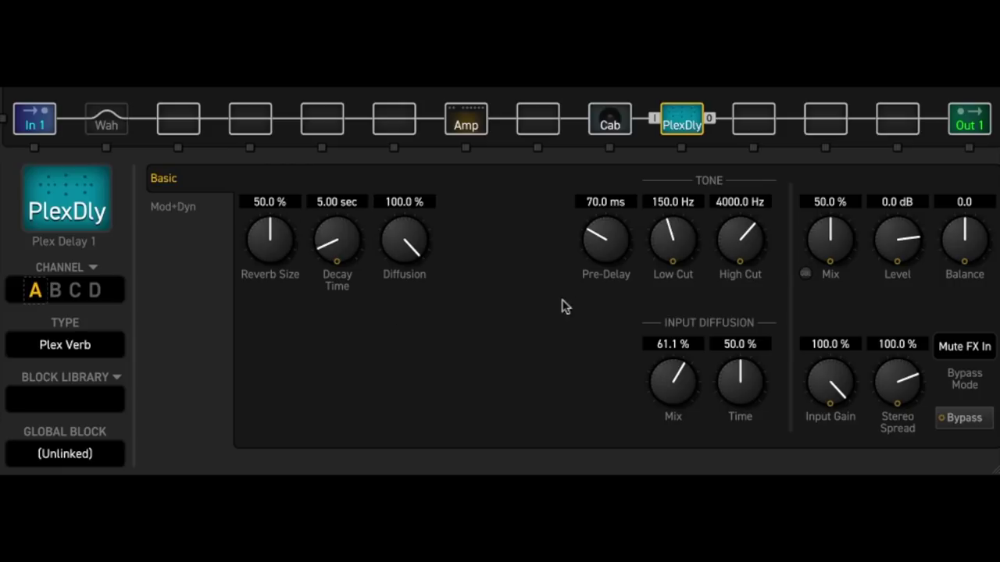
click(174, 205)
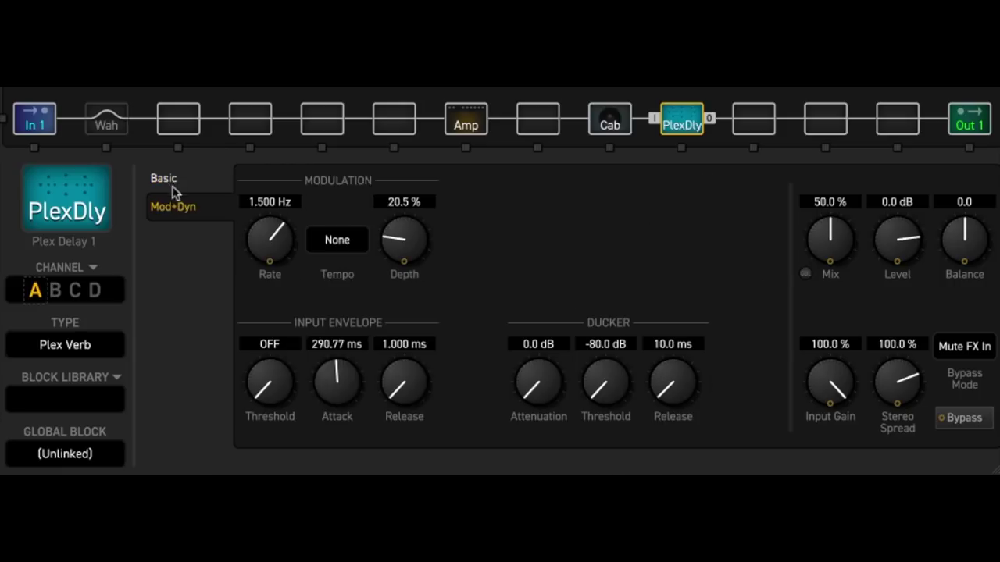
click(174, 183)
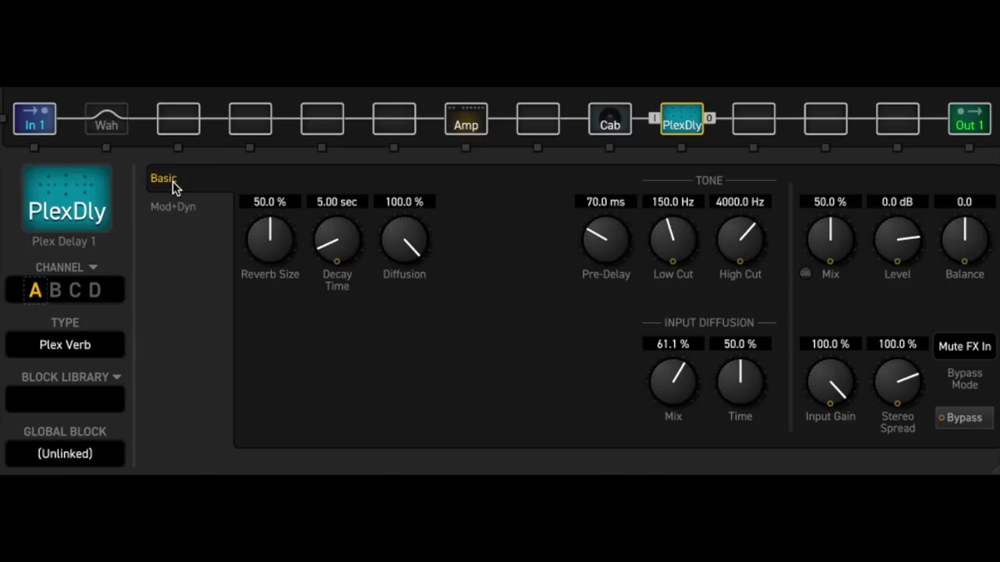